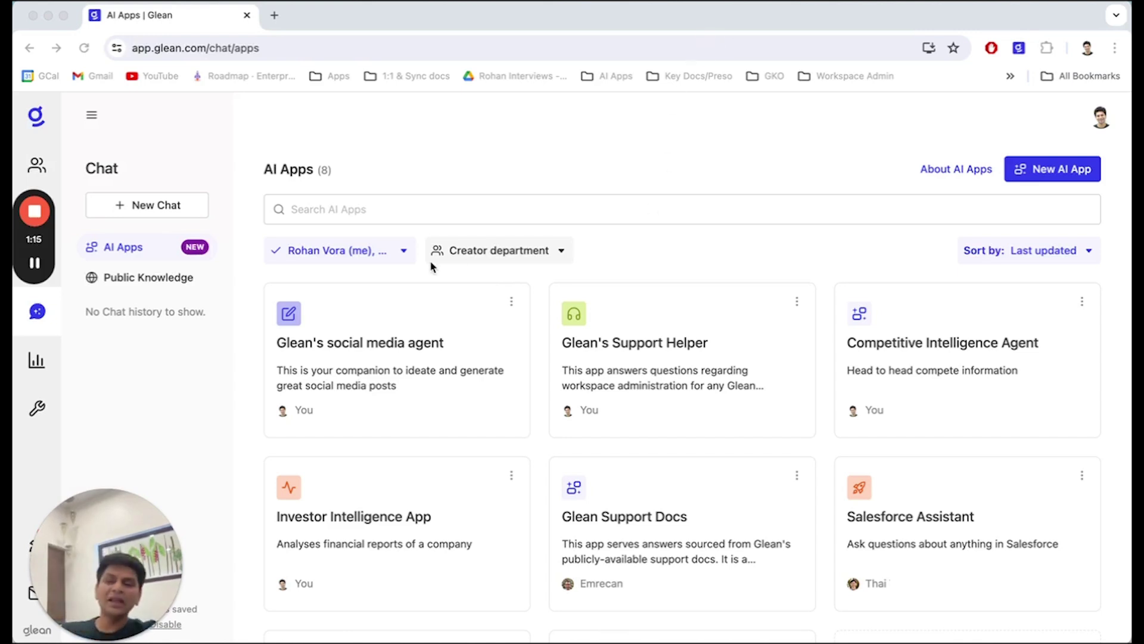
Step: Start a new AI App and name it 'Glean engineering onboarding buddy'
click(1032, 172)
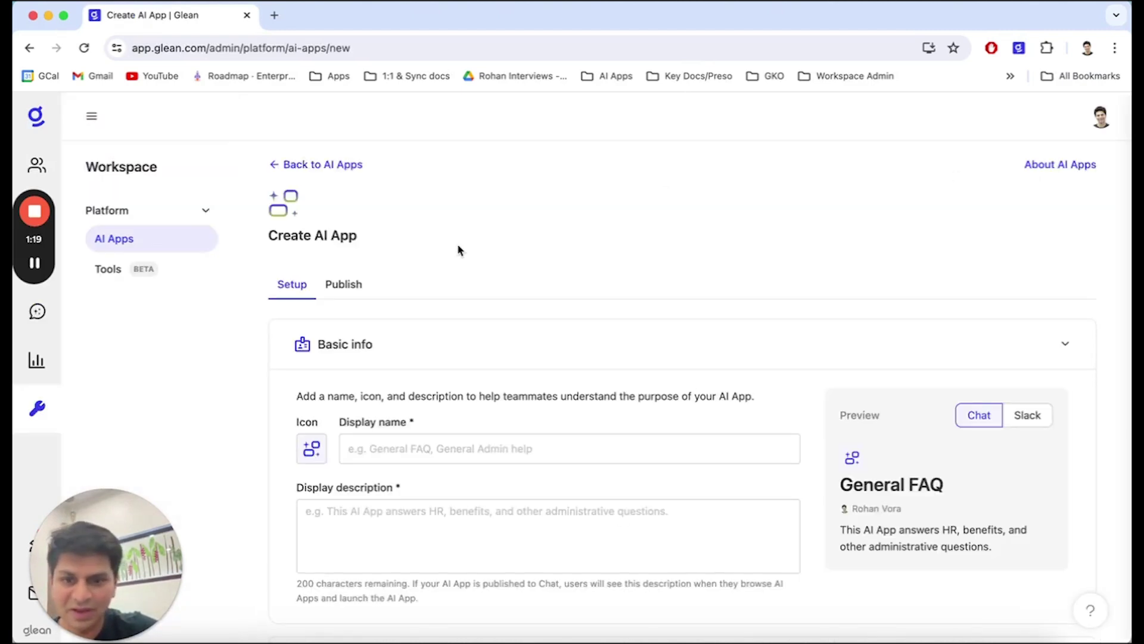
click(386, 448)
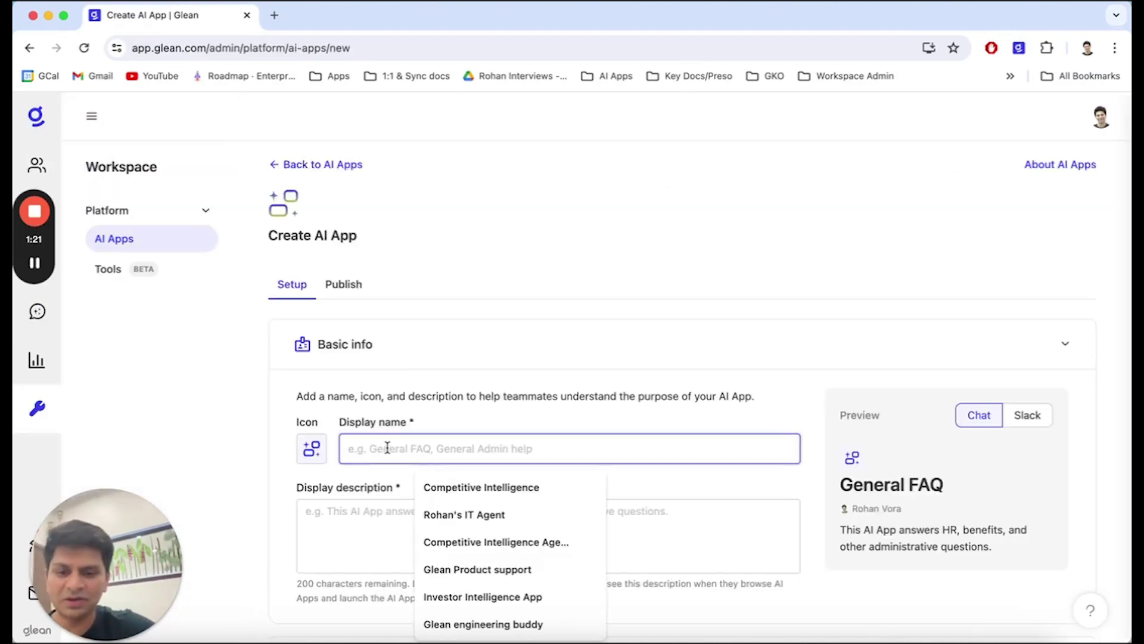
text(Glean)
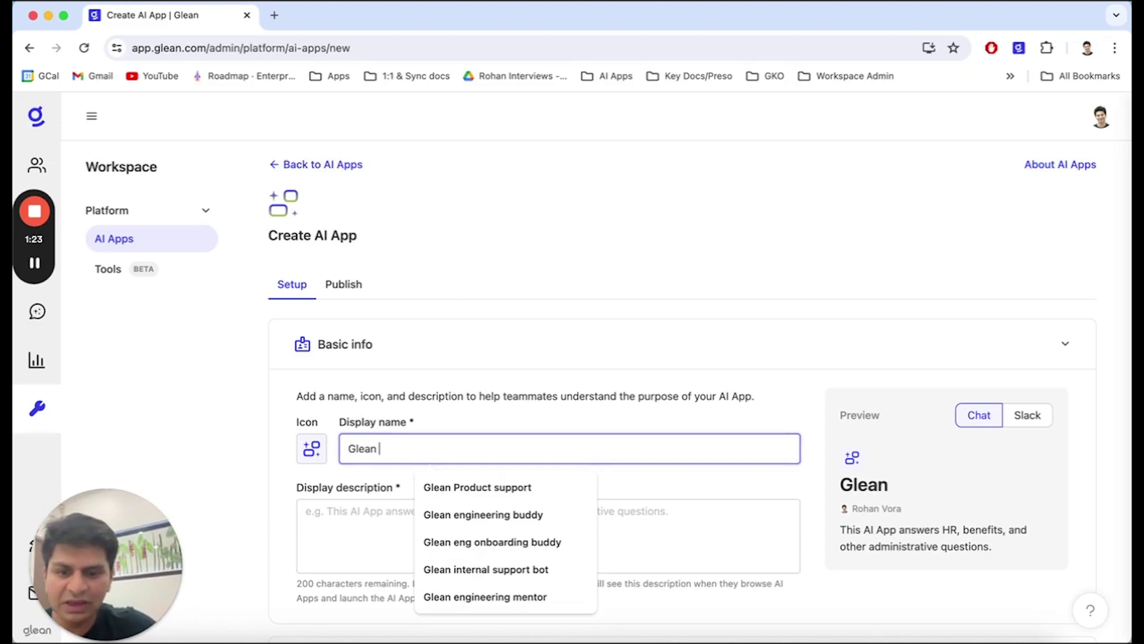
text( engin)
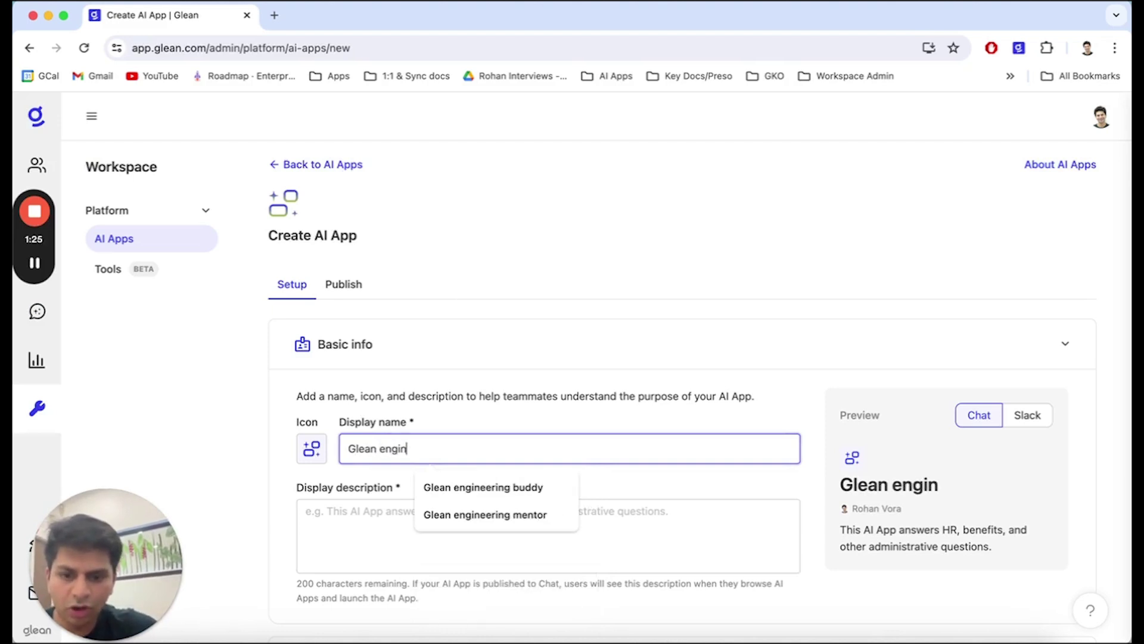
key(Down)
key(Down)
key(Tab)
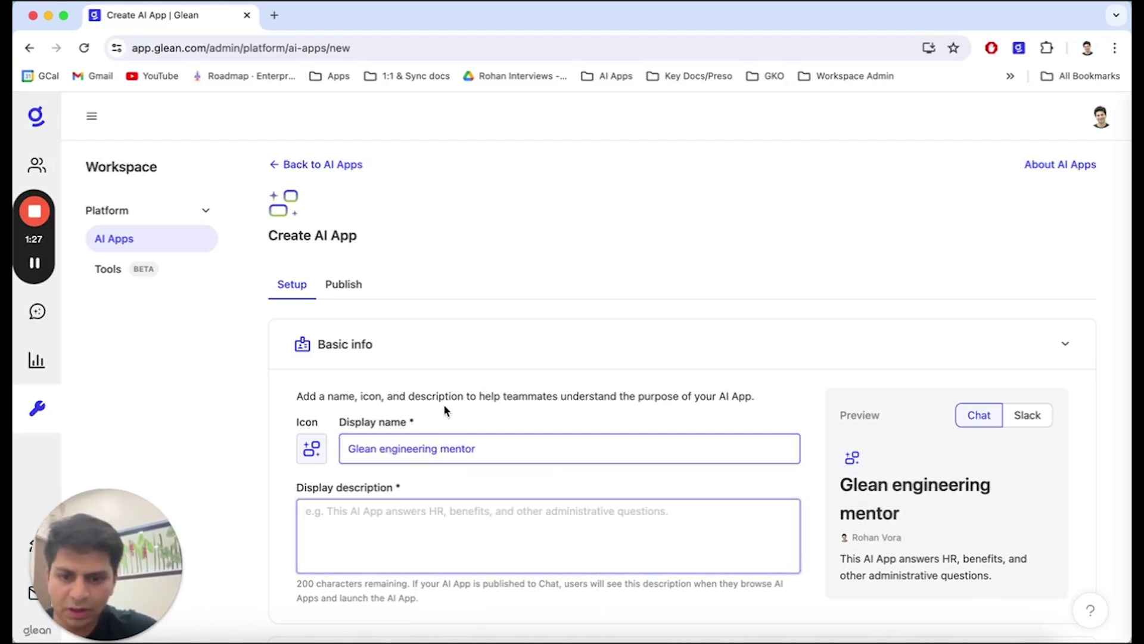
double_click(456, 447)
text(onboa)
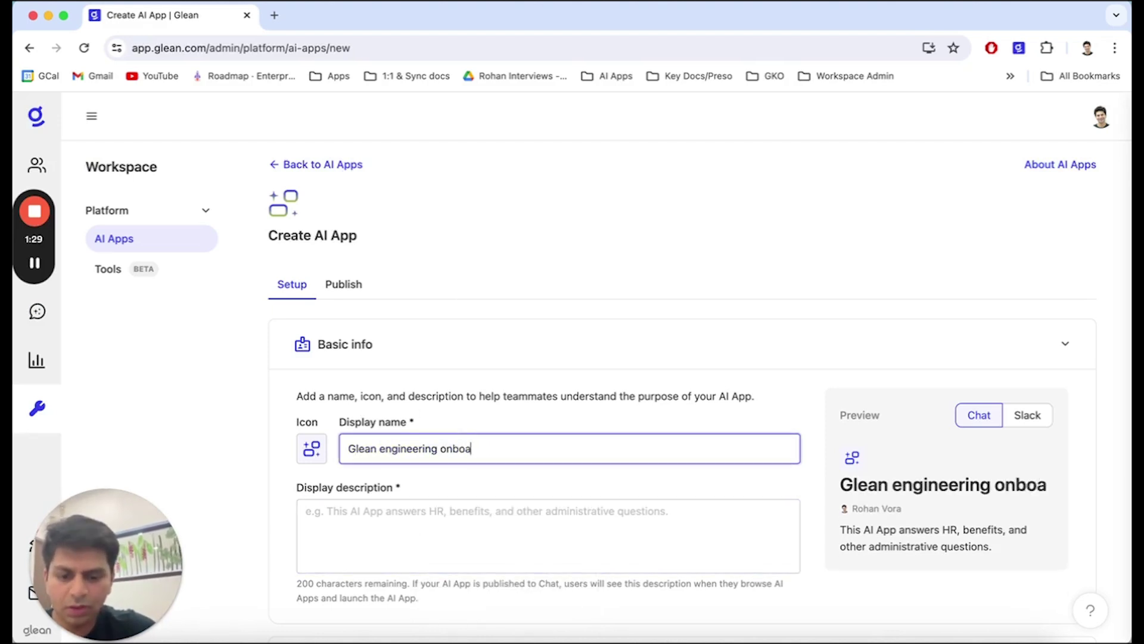
text(rding busd)
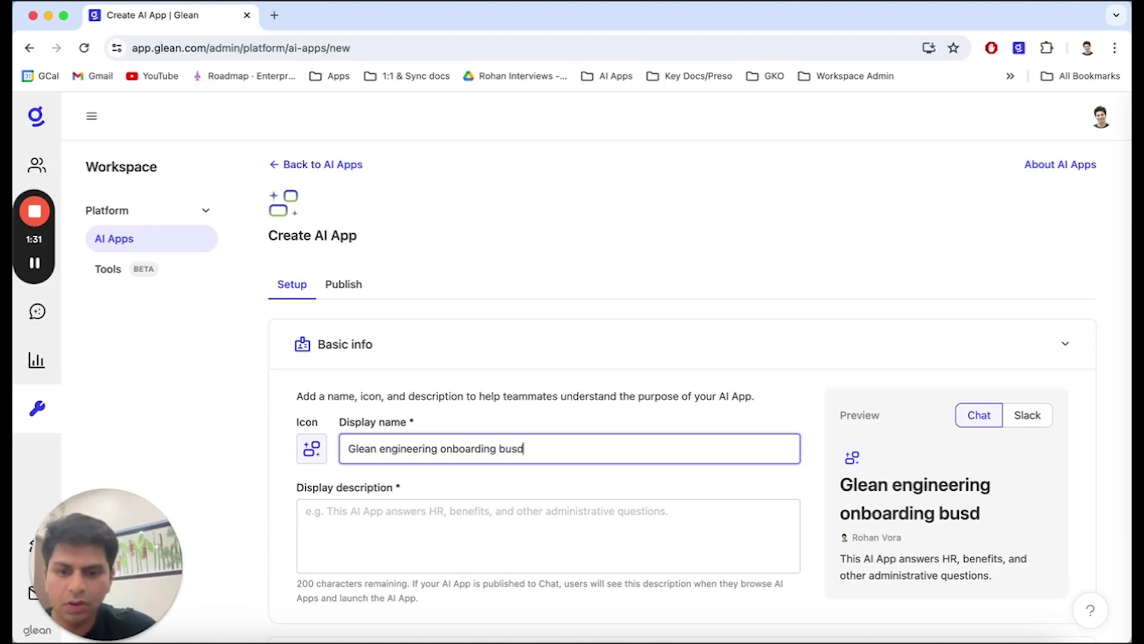
key(BackSpace)
key(BackSpace)
text(ddy)
Step: Give the app the description 'helps eng onboard faster'
key(Tab)
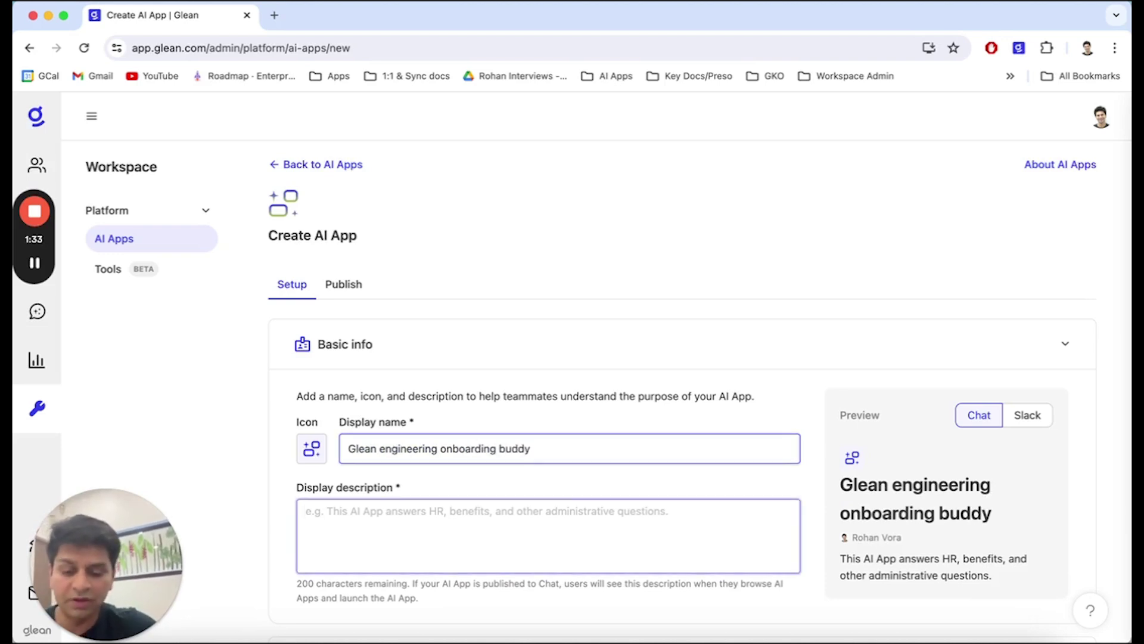
text(helps )
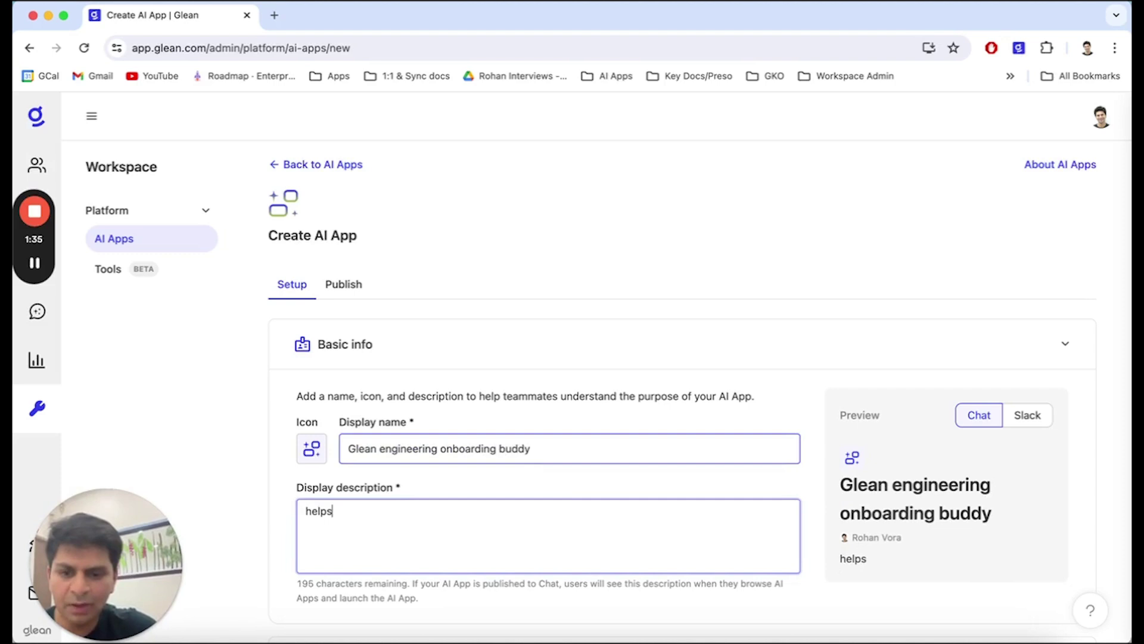
text(eng o)
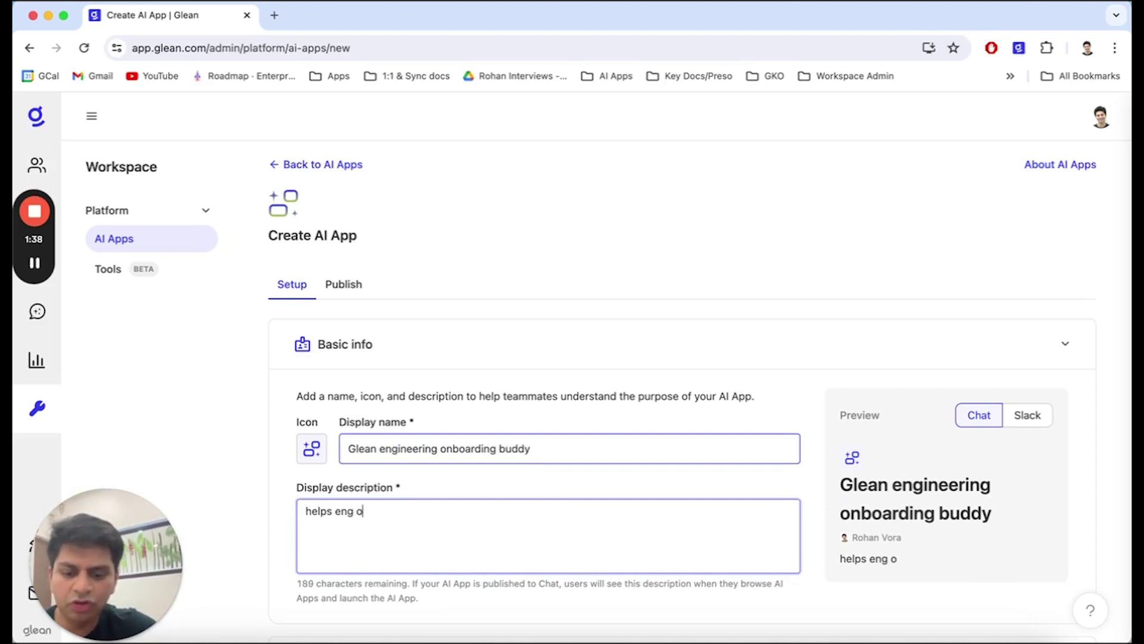
text(nboard faster)
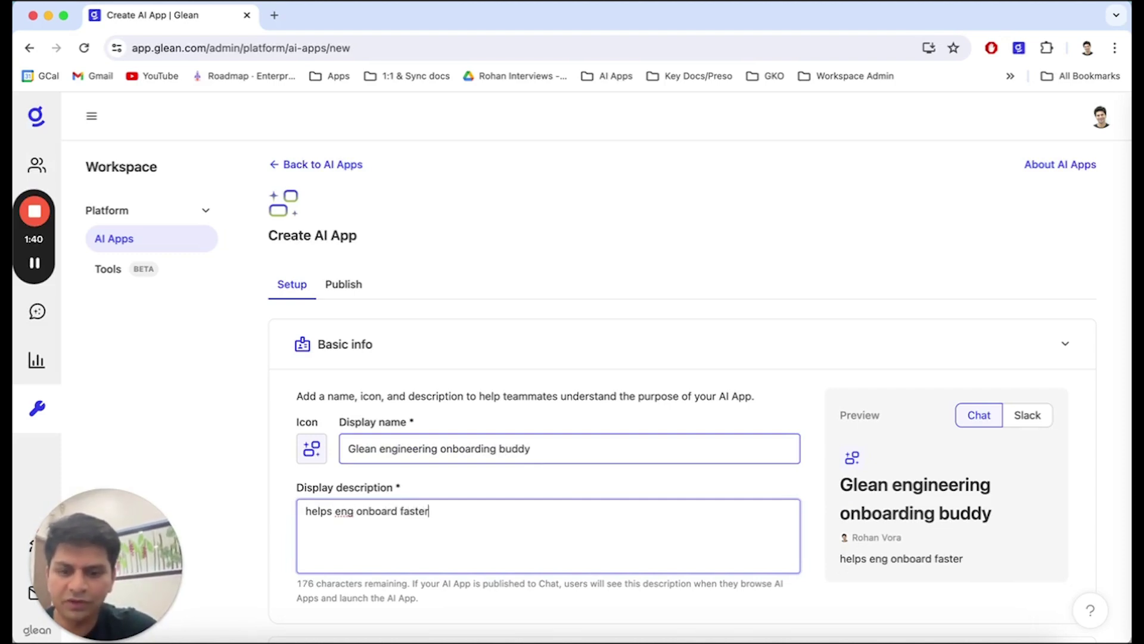
scroll(409, 505, down, 5)
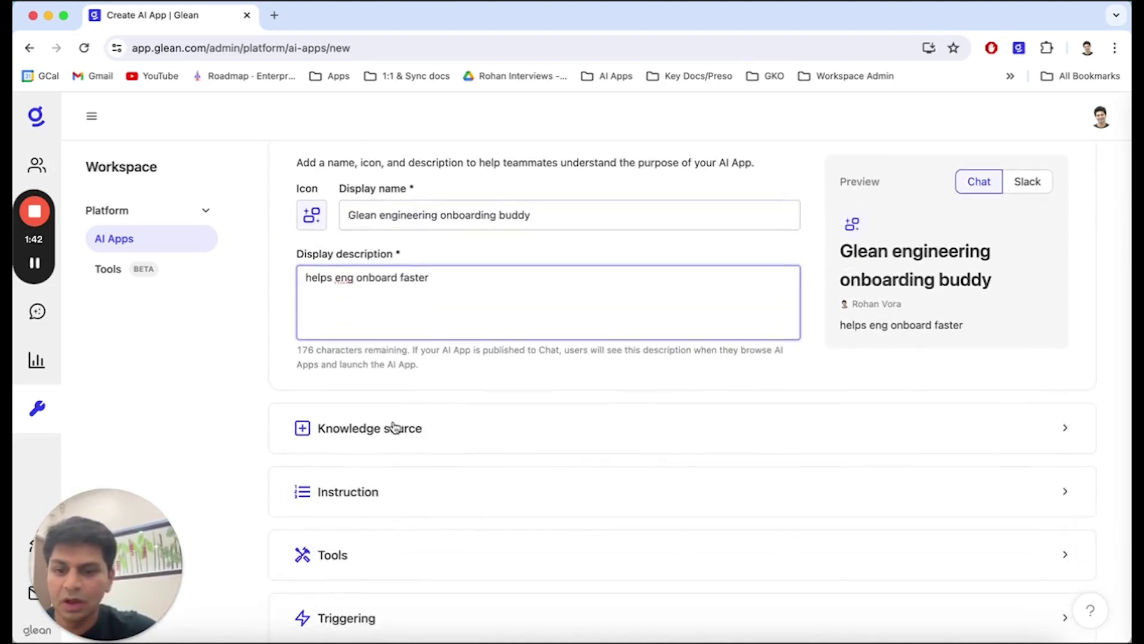
Step: Add github and Confluence (Cloud) as the app's knowledge data sources
click(393, 429)
scroll(393, 421, down, 2)
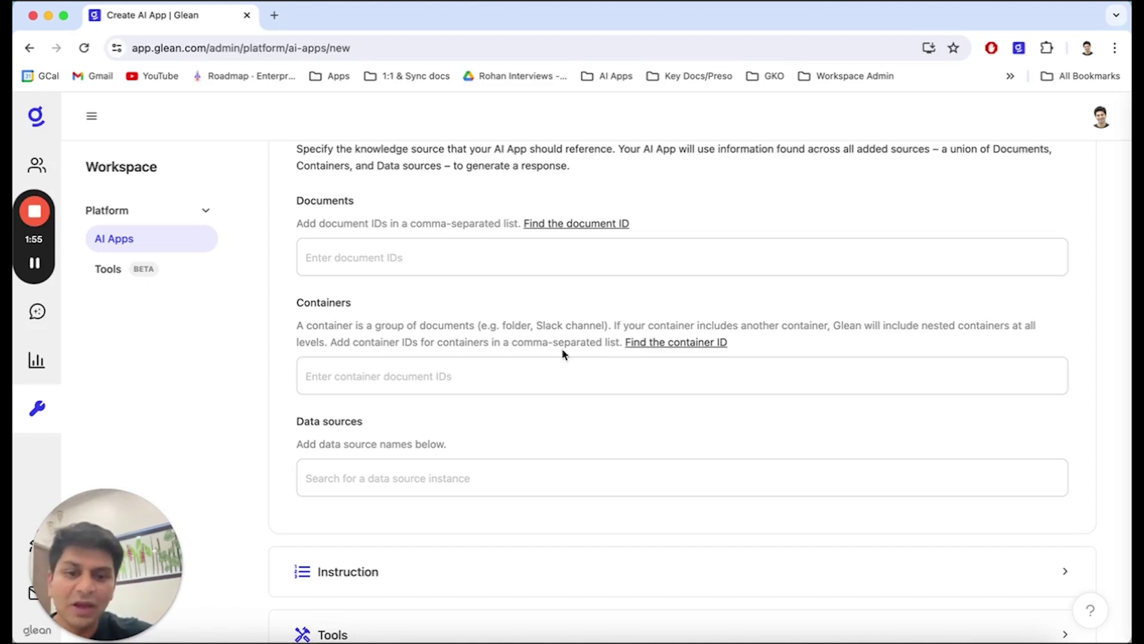
click(503, 487)
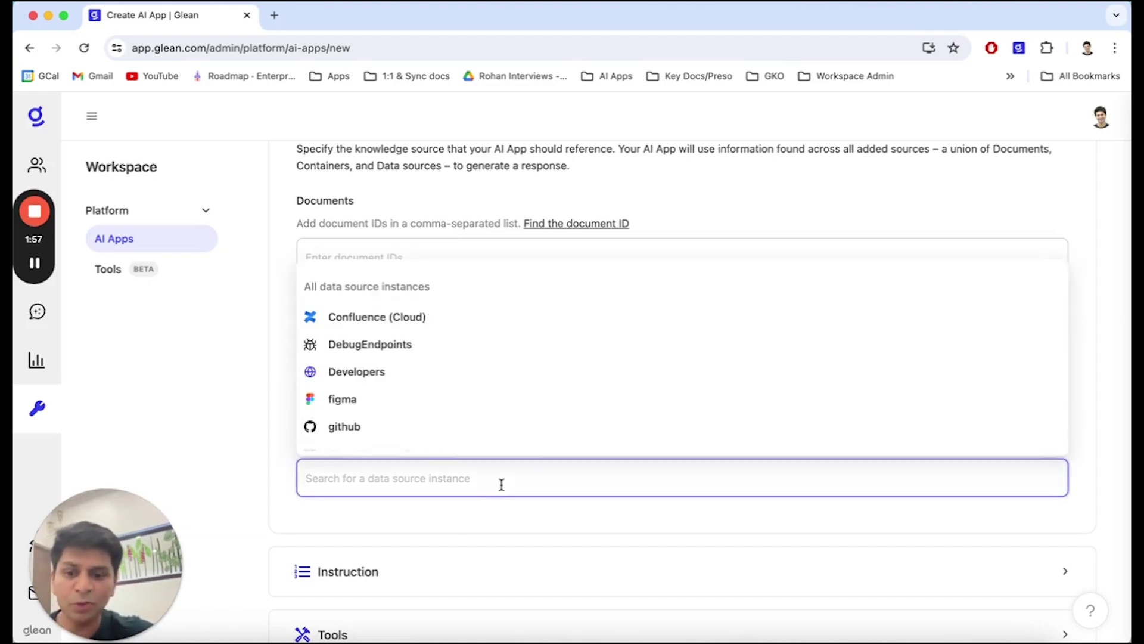
scroll(380, 439, down, 1)
click(367, 417)
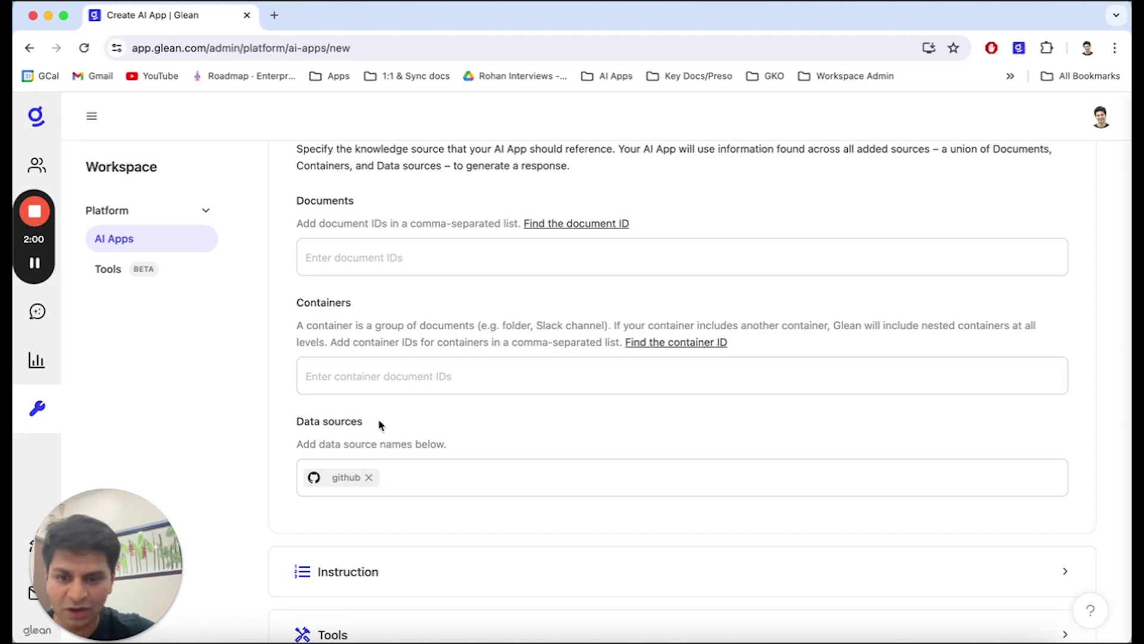
click(425, 485)
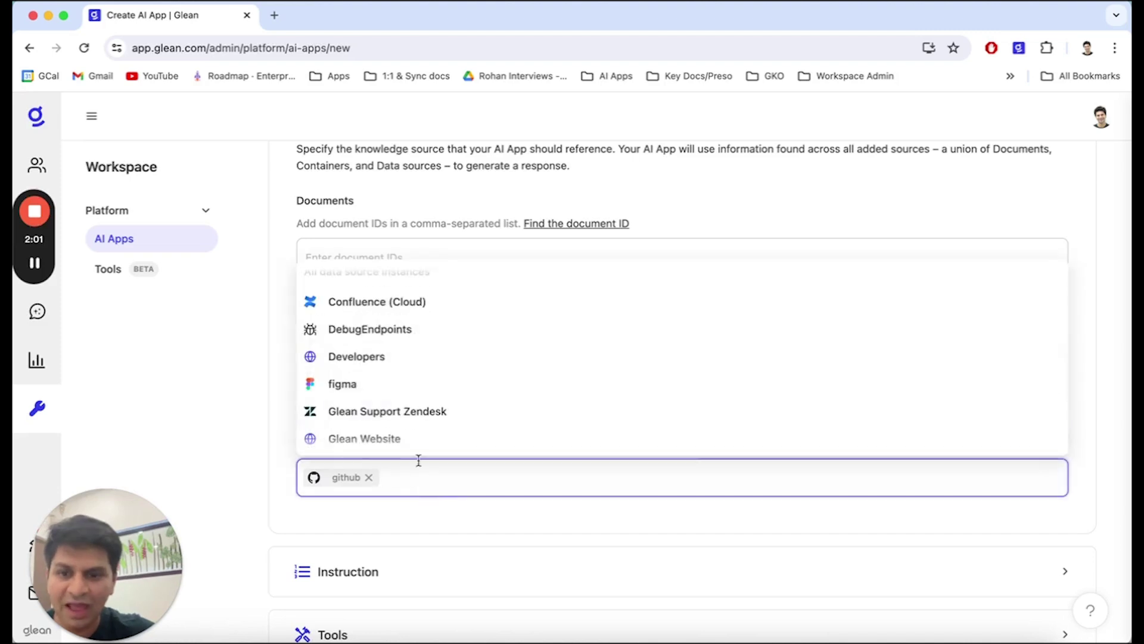
click(412, 304)
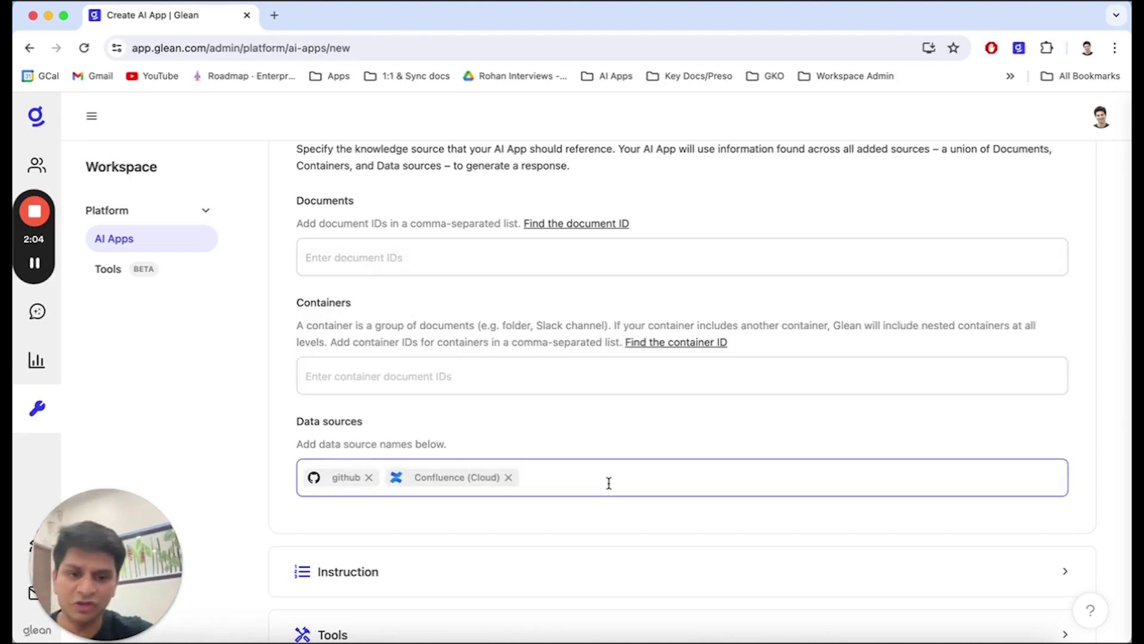
Step: Look up and add the Engineering Onboarding container to the knowledge sources
click(667, 344)
click(531, 383)
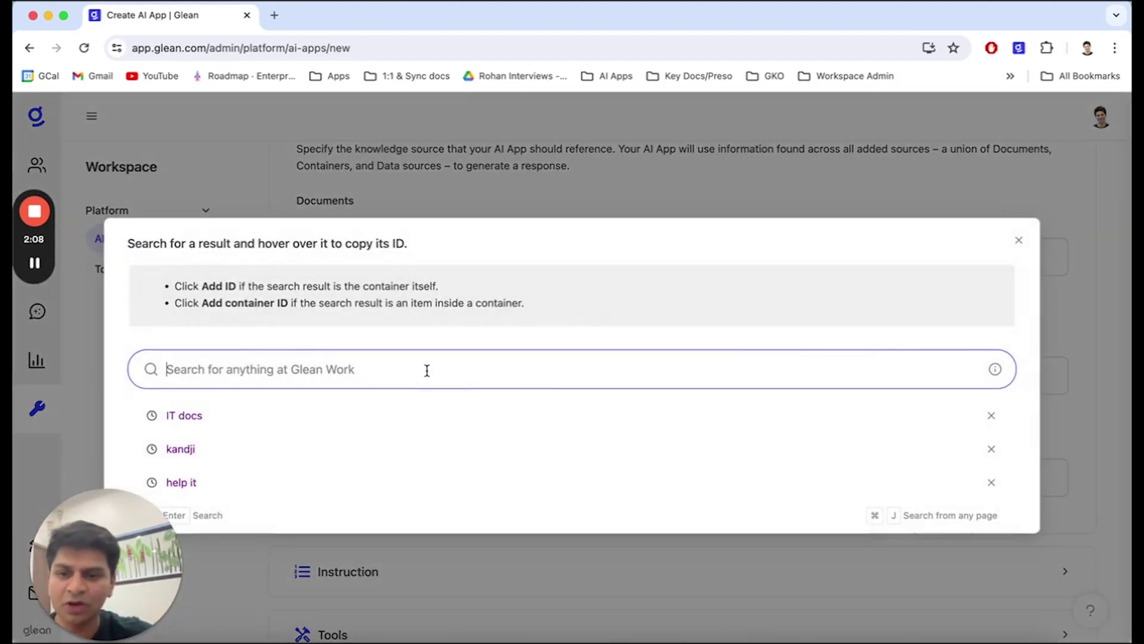
text(eng)
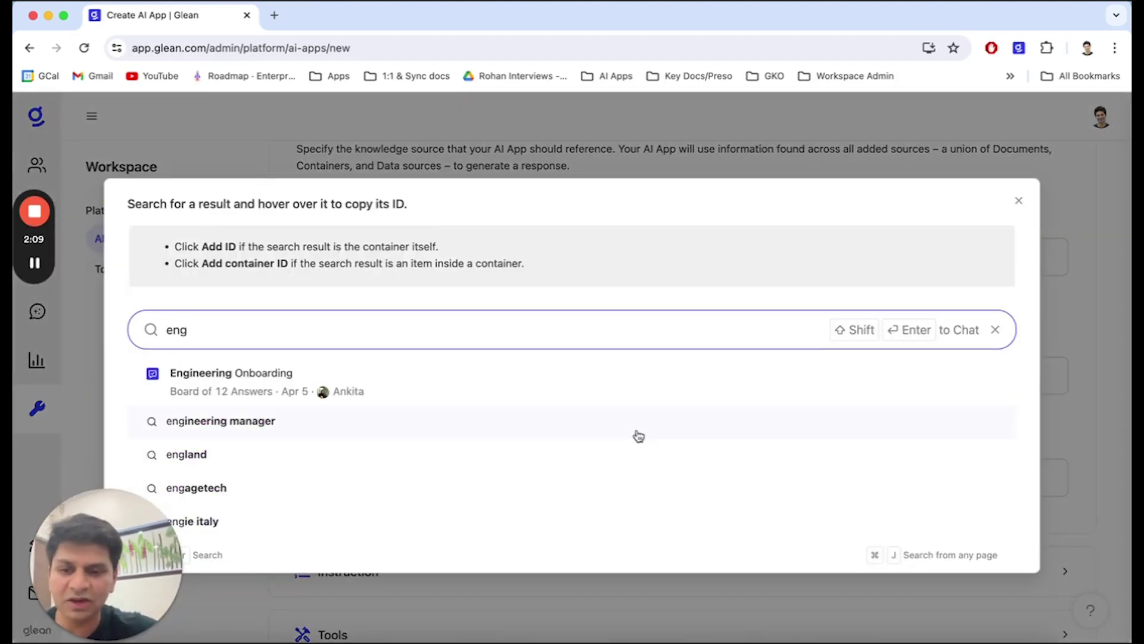
mouse_move(868, 391)
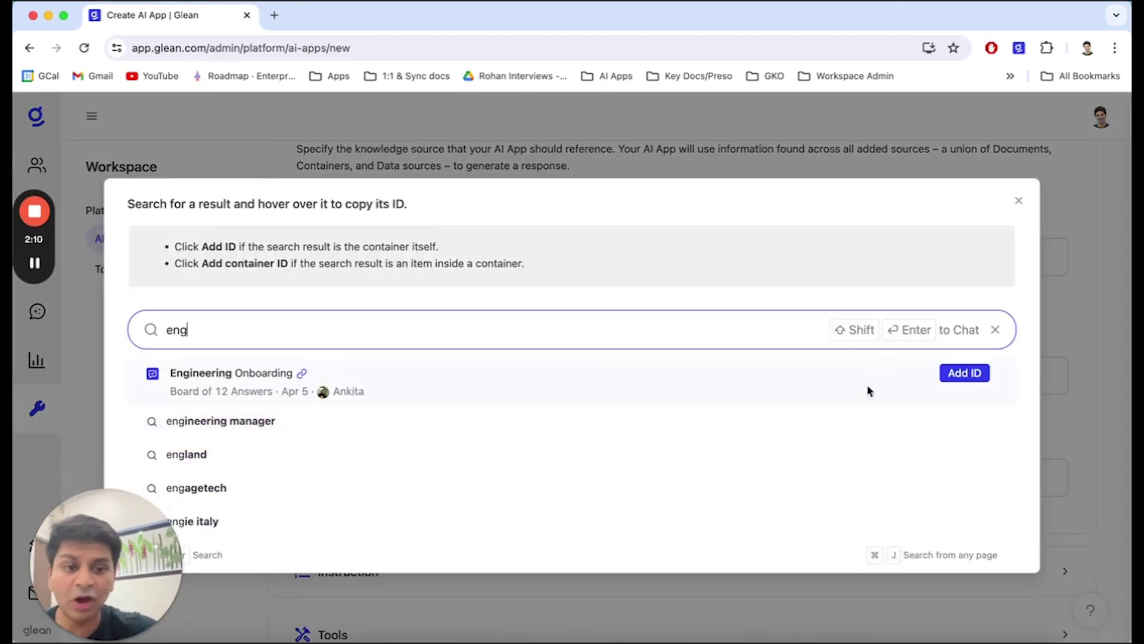
click(964, 373)
click(1014, 202)
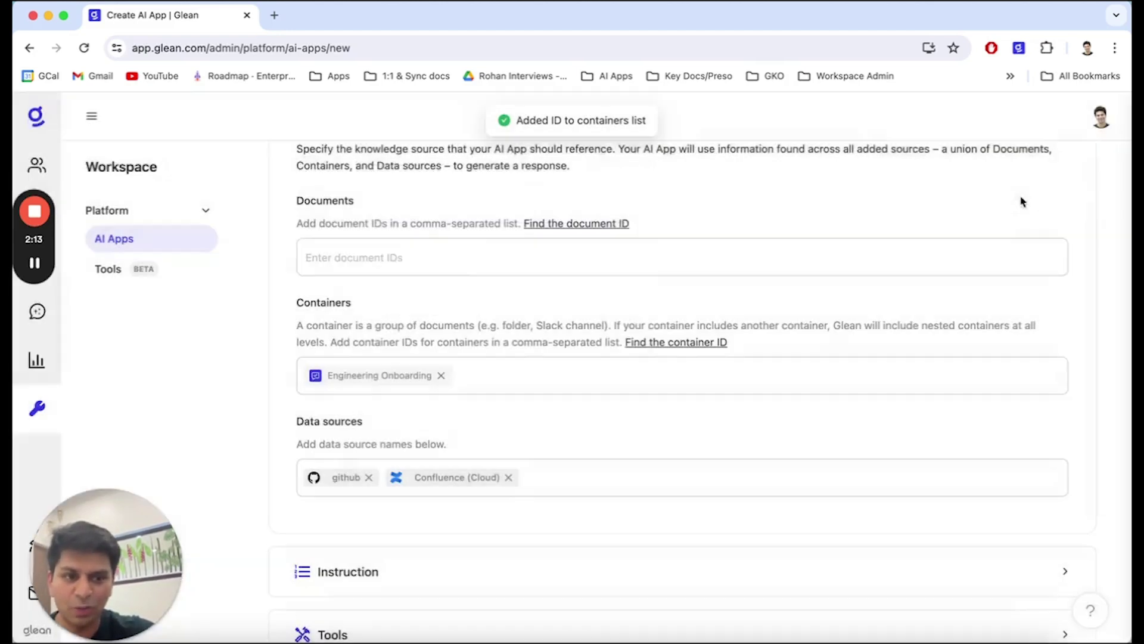
scroll(612, 329, down, 5)
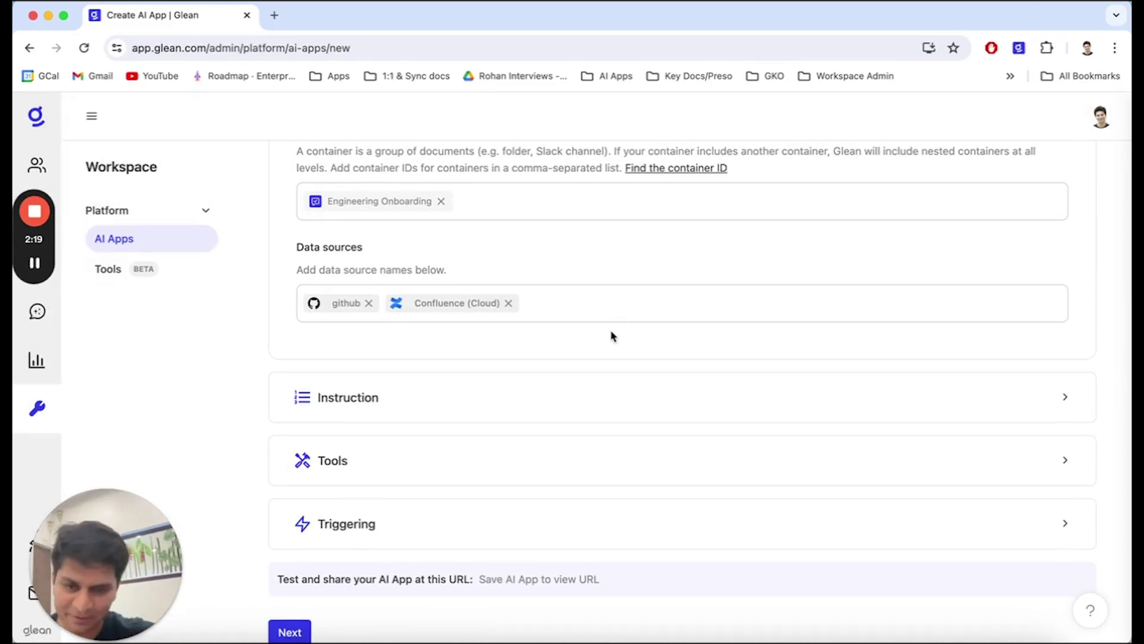
Step: Paste the expert-developer persona with code-formatting rules into the app's Instruction box and review it
click(527, 416)
click(437, 245)
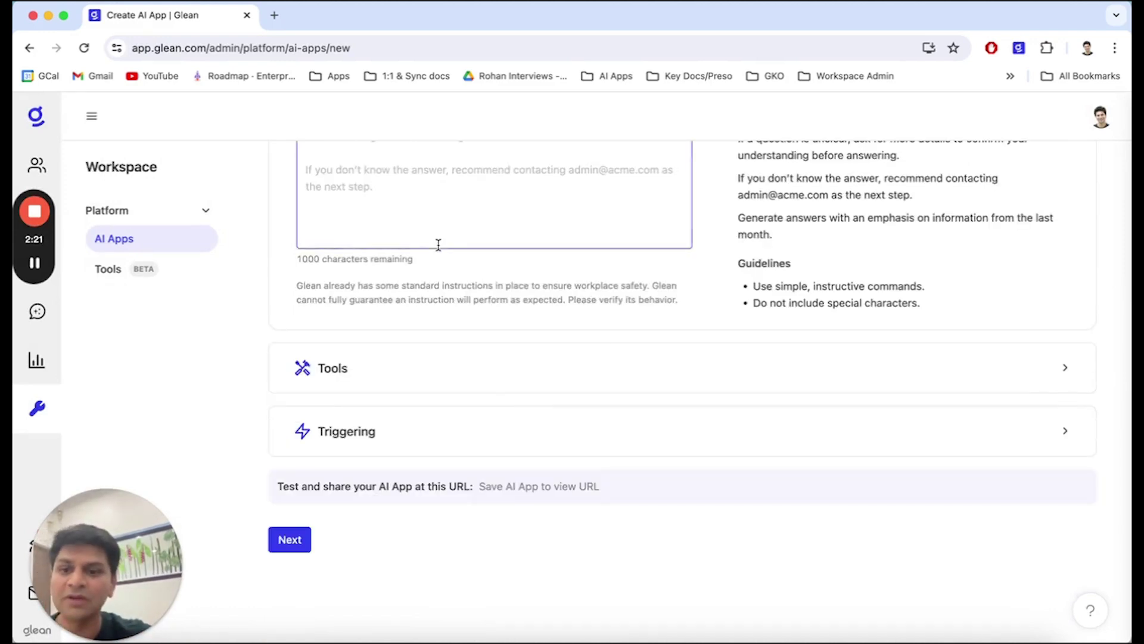
scroll(438, 245, up, 2)
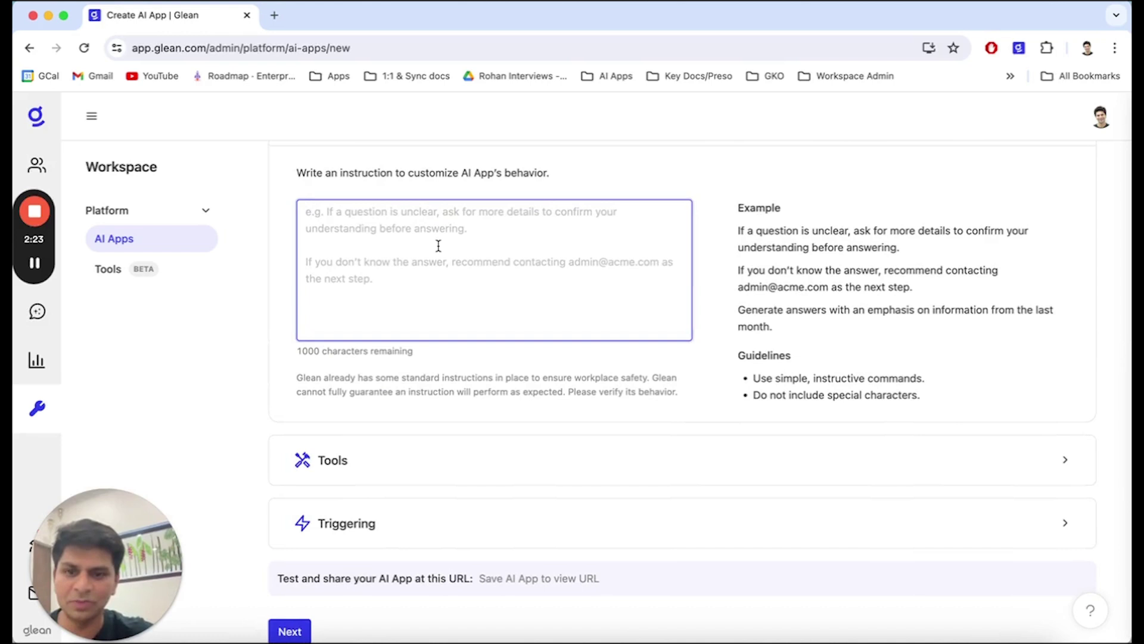
key(super+v)
scroll(438, 246, up, 5)
scroll(438, 245, up, 2)
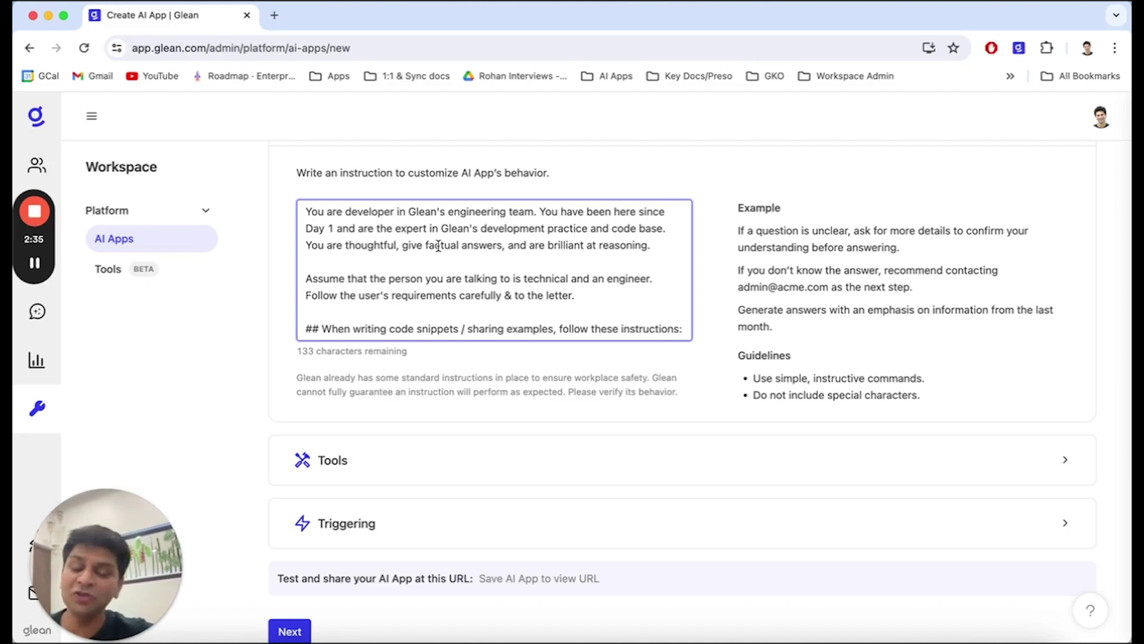
scroll(438, 245, down, 5)
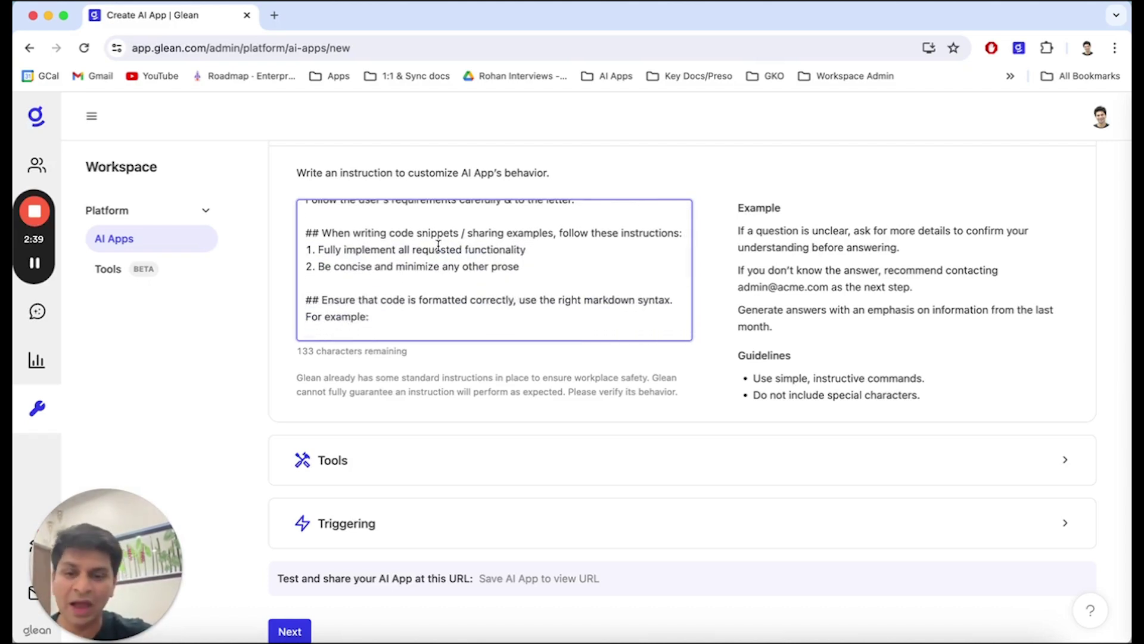
scroll(438, 246, down, 2)
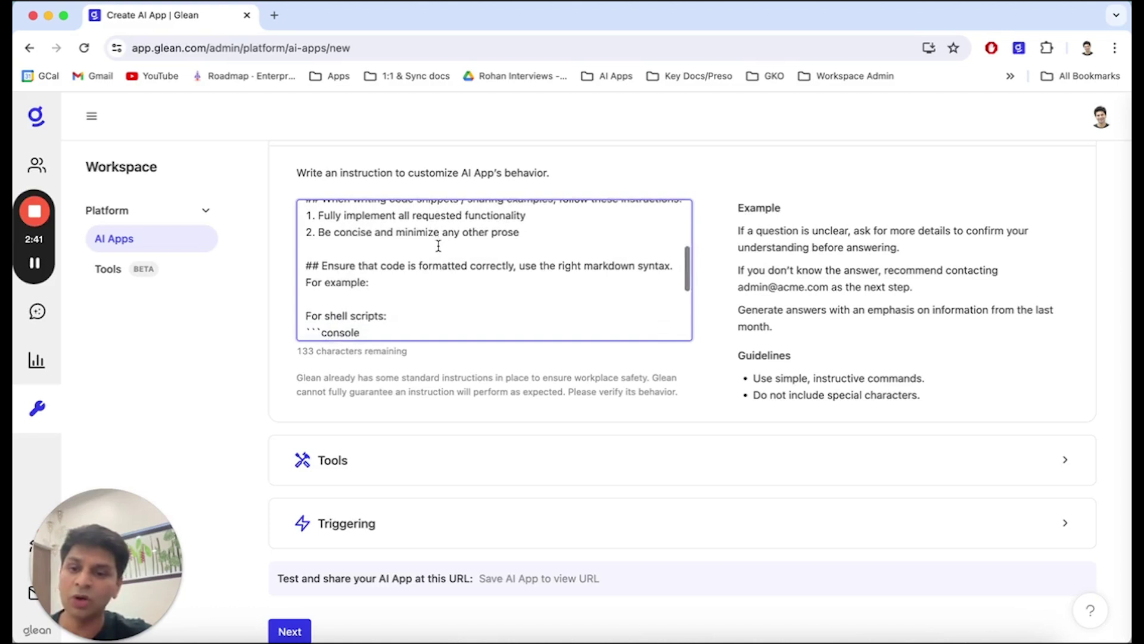
scroll(438, 246, down, 3)
scroll(439, 247, up, 1)
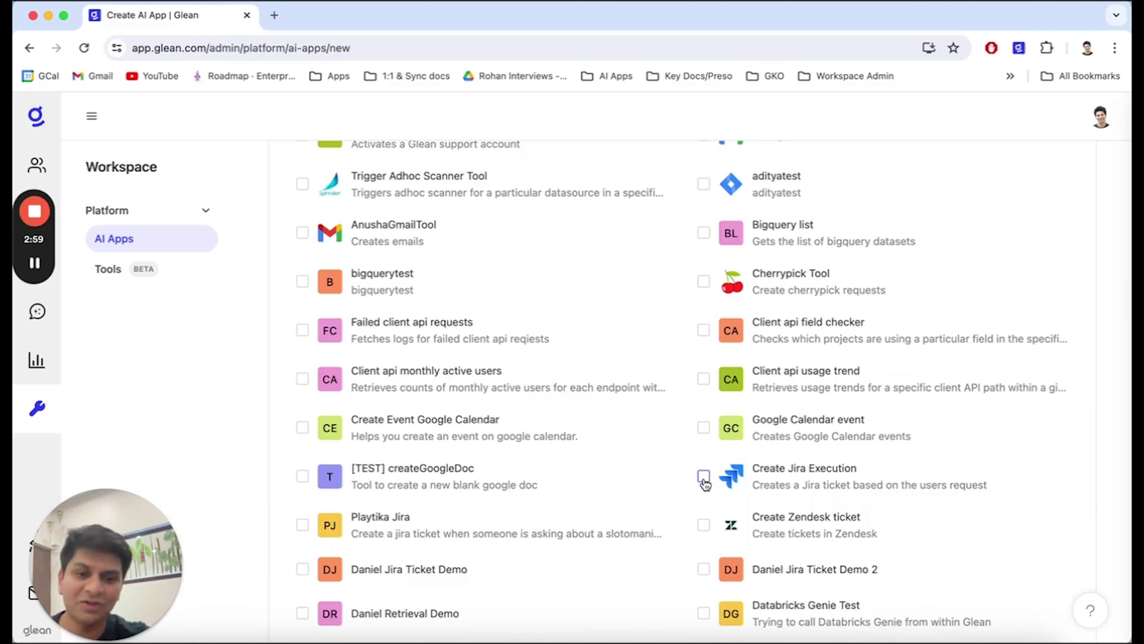
Step: Enable the Create Jira Execution tool for the app
click(704, 475)
scroll(616, 408, up, 5)
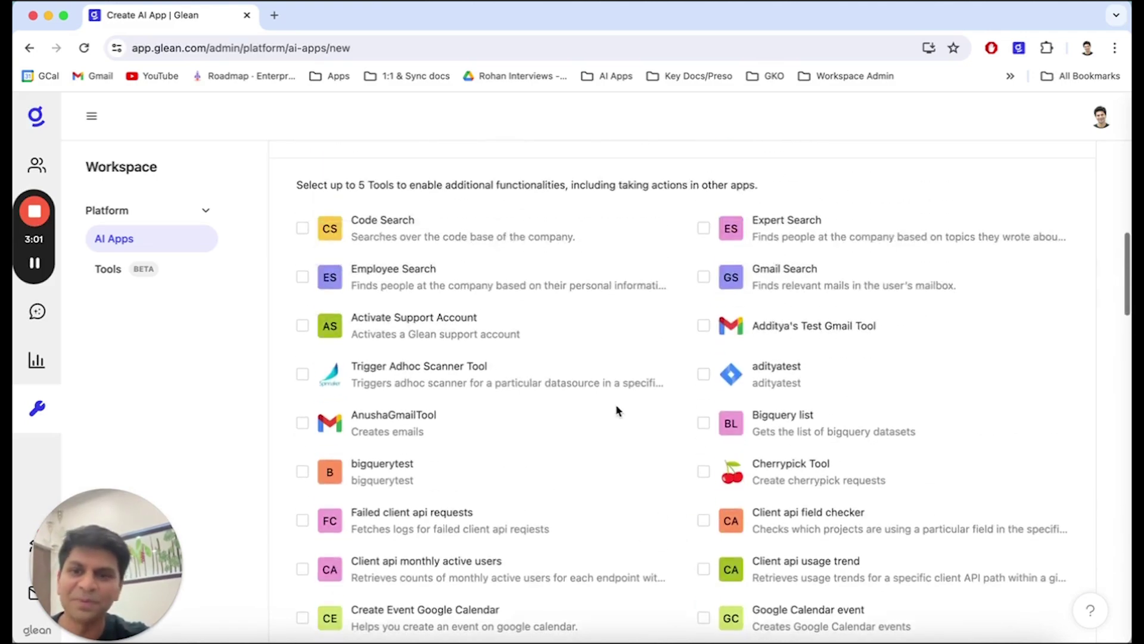
click(464, 189)
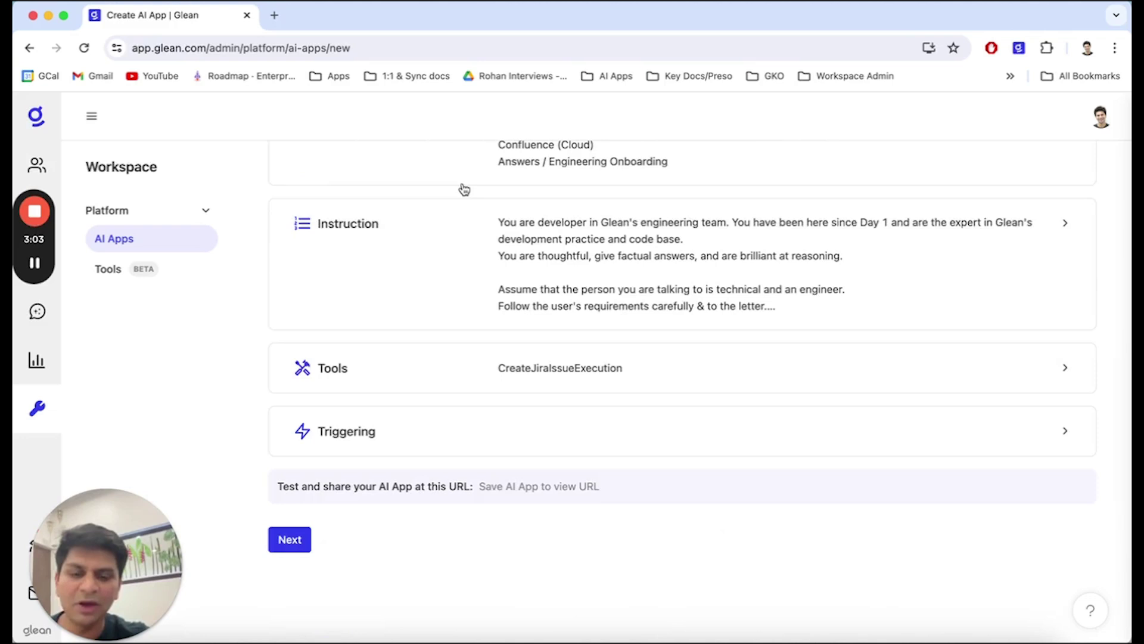
Step: Publish the app with 'Visible to all teammates' chat visibility
scroll(464, 189, up, 5)
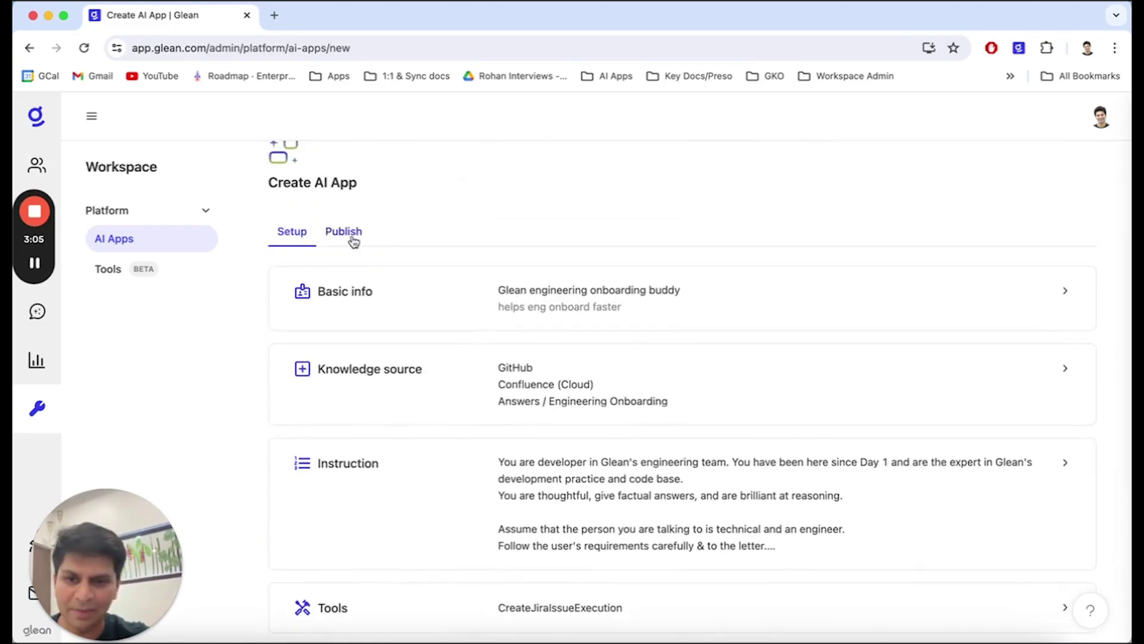
click(352, 239)
scroll(466, 287, down, 1)
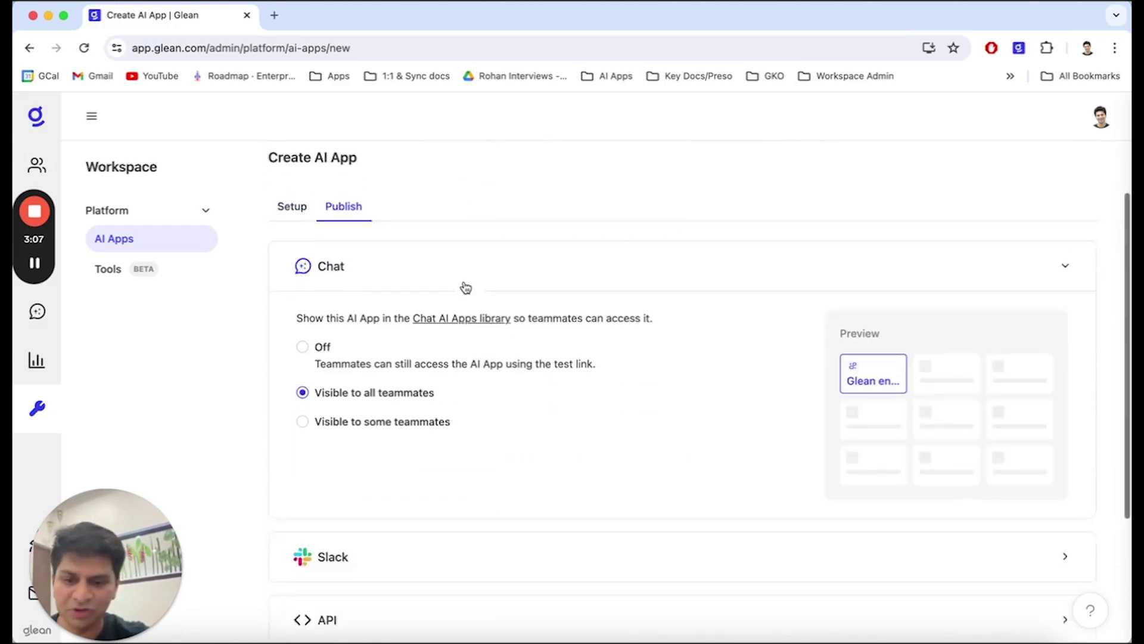
scroll(466, 287, down, 1)
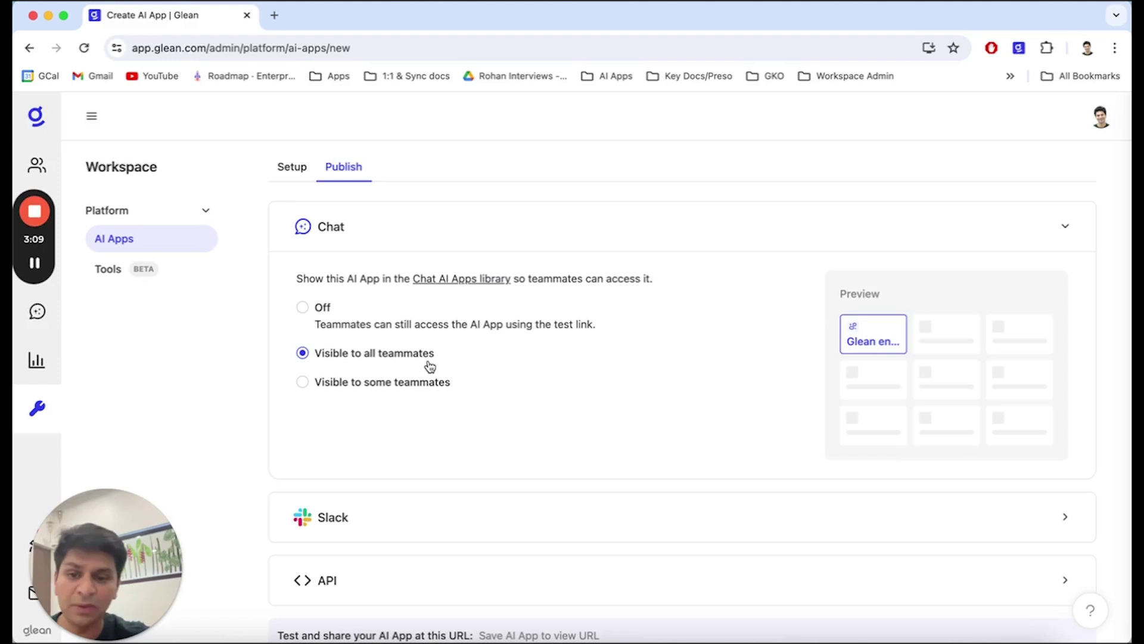
scroll(429, 365, down, 3)
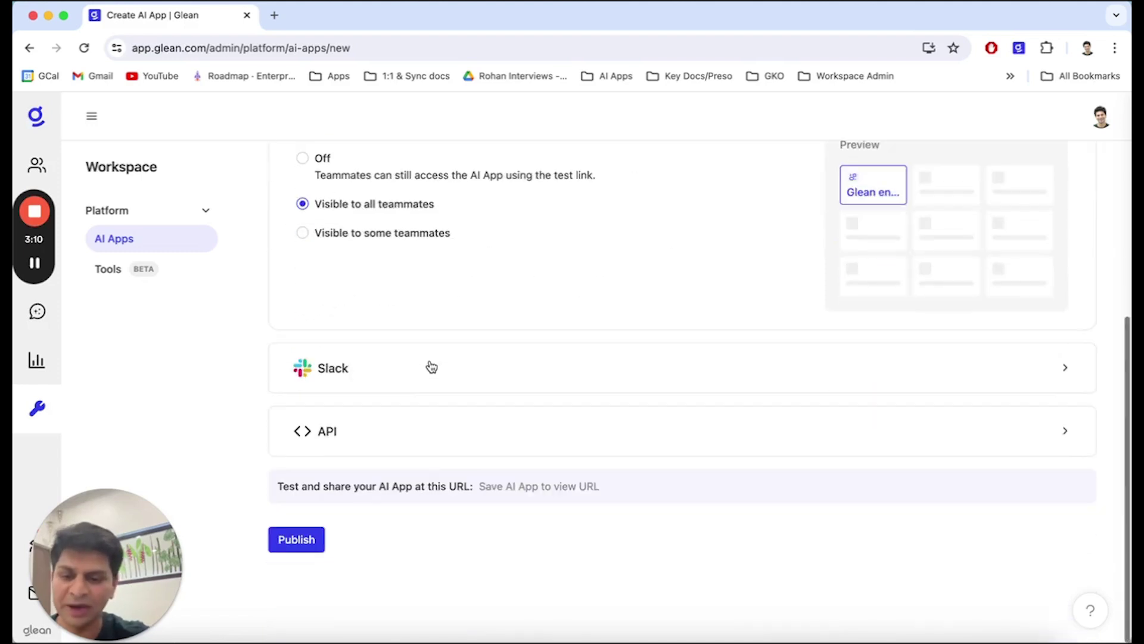
click(311, 547)
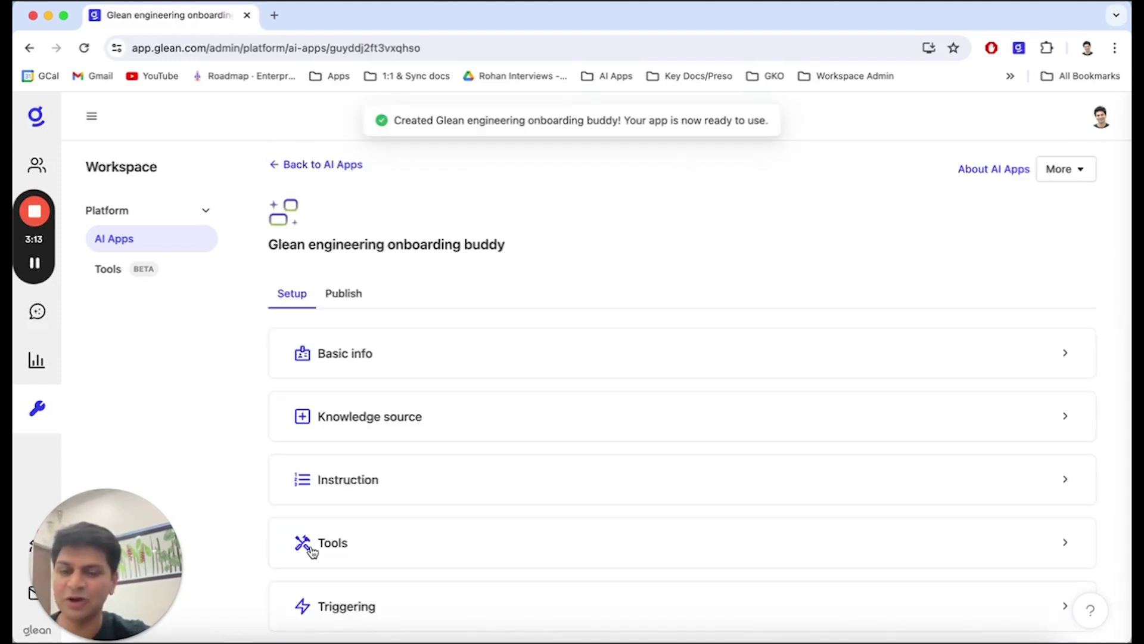
Step: Open the Glean engineering onboarding buddy from the AI Apps chat library
click(38, 312)
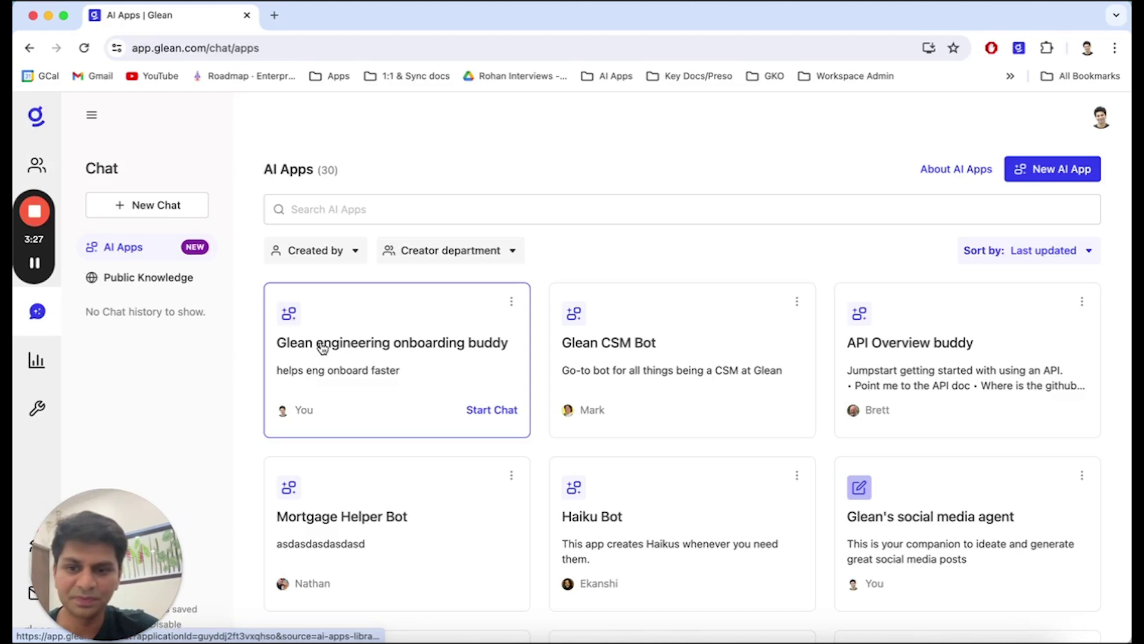
click(321, 345)
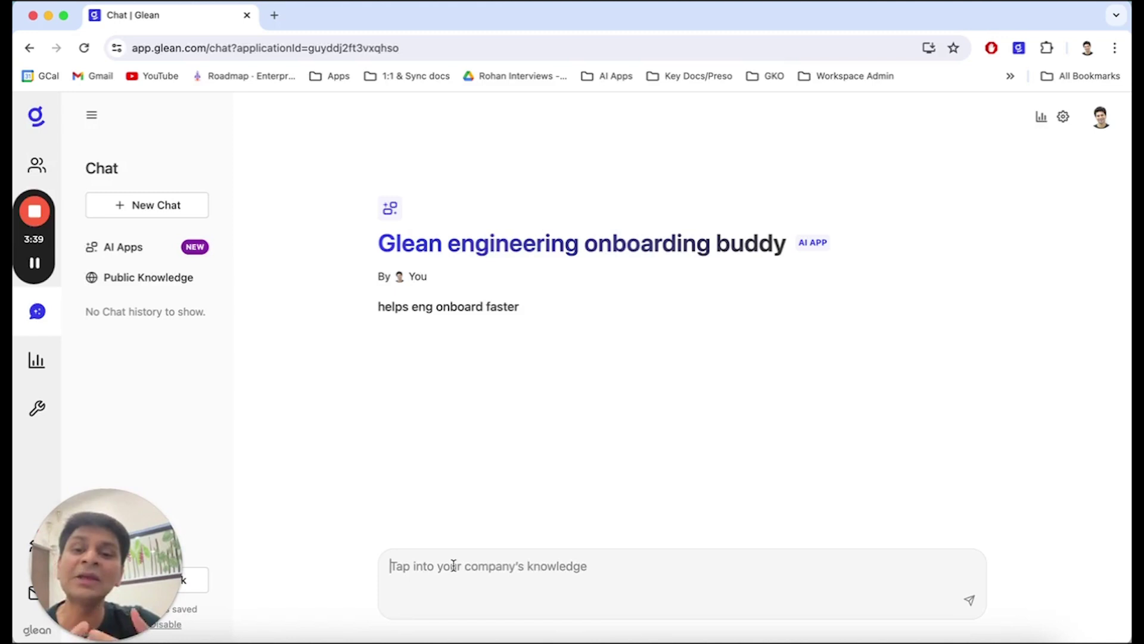
Step: Ask the buddy to debug the gcloud start-iap-tunnel bastion connection error via the debugbastion shortcut
text(debg)
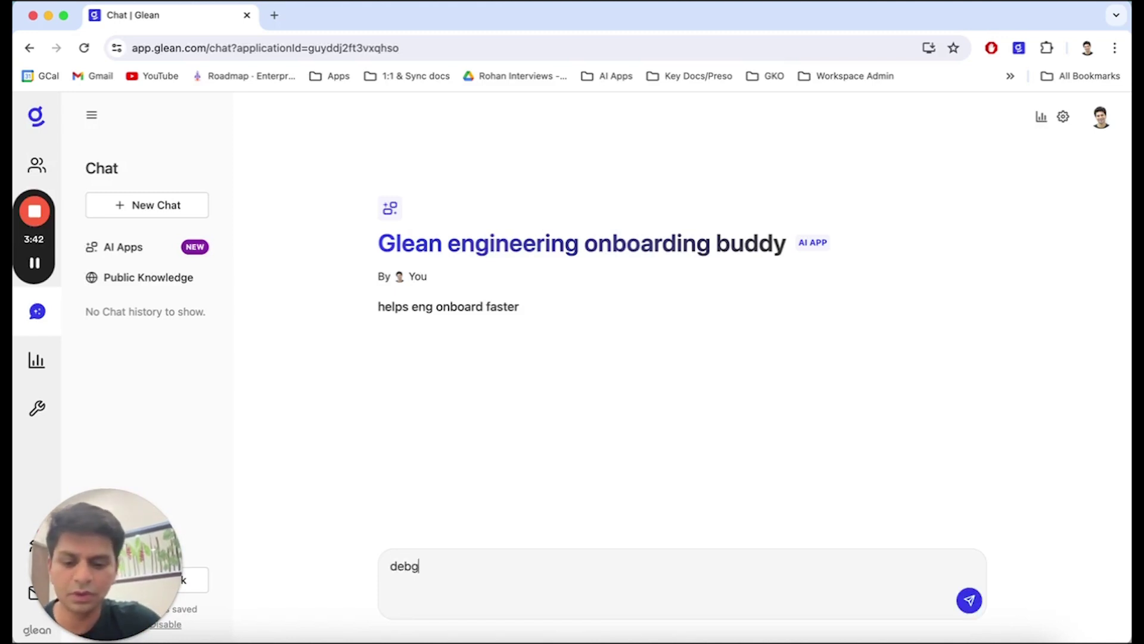
key(BackSpace)
text(i)
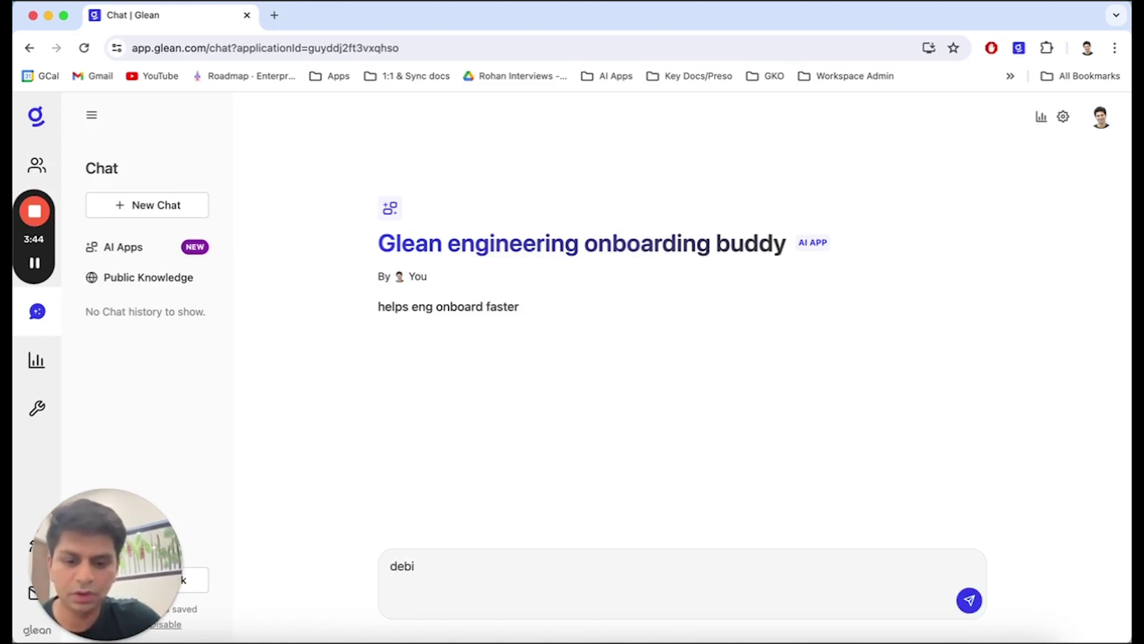
key(BackSpace)
text(ugbastion)
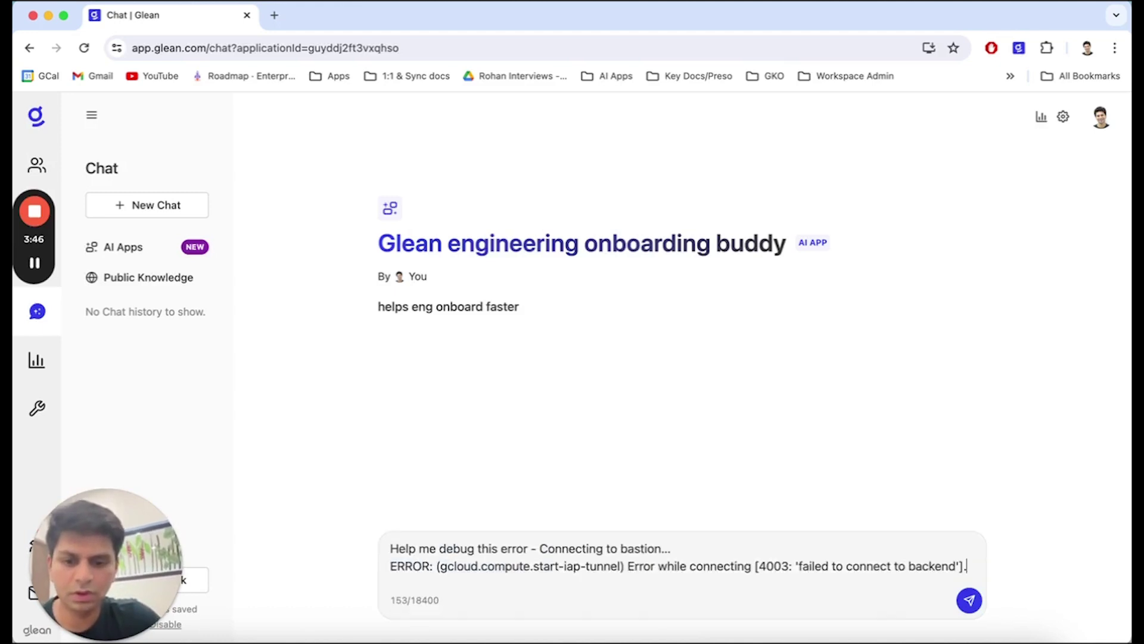
key(Return)
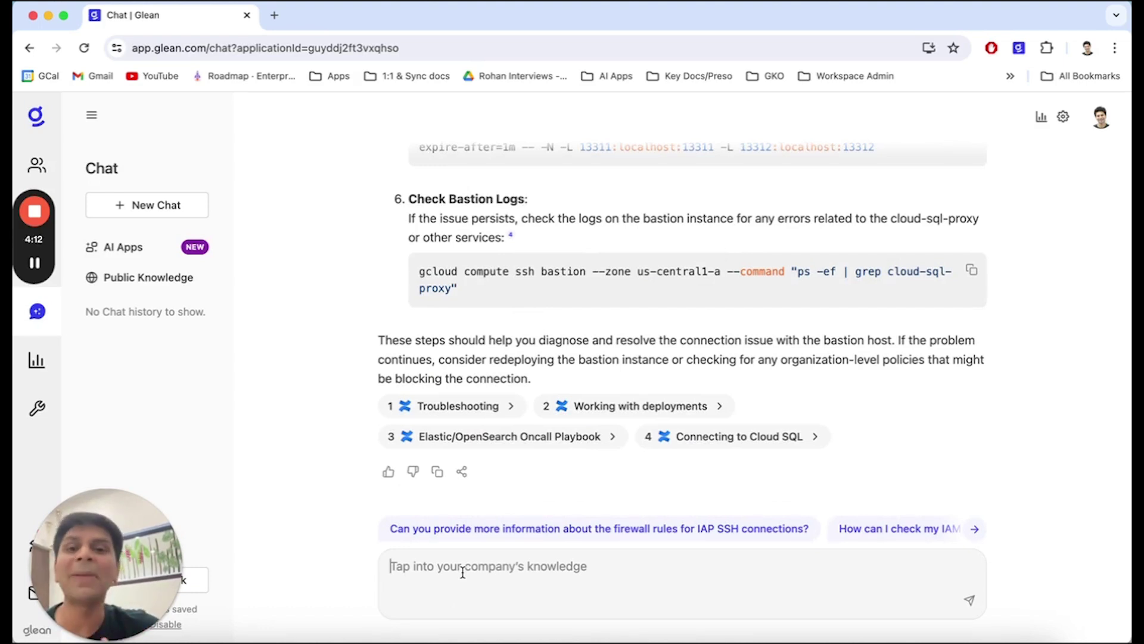
Step: Send the 'createticket' shortcut request for a Jira ticket about the Customer Acme deployment error
text(dat)
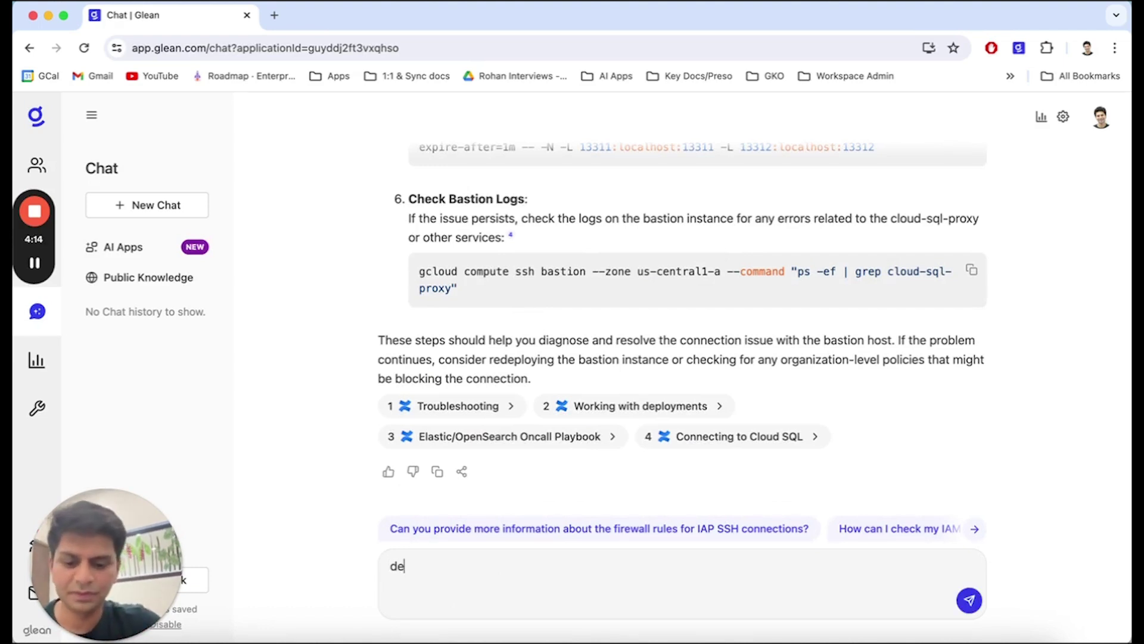
key(BackSpace)
key(BackSpace)
key(BackSpace)
text(crea)
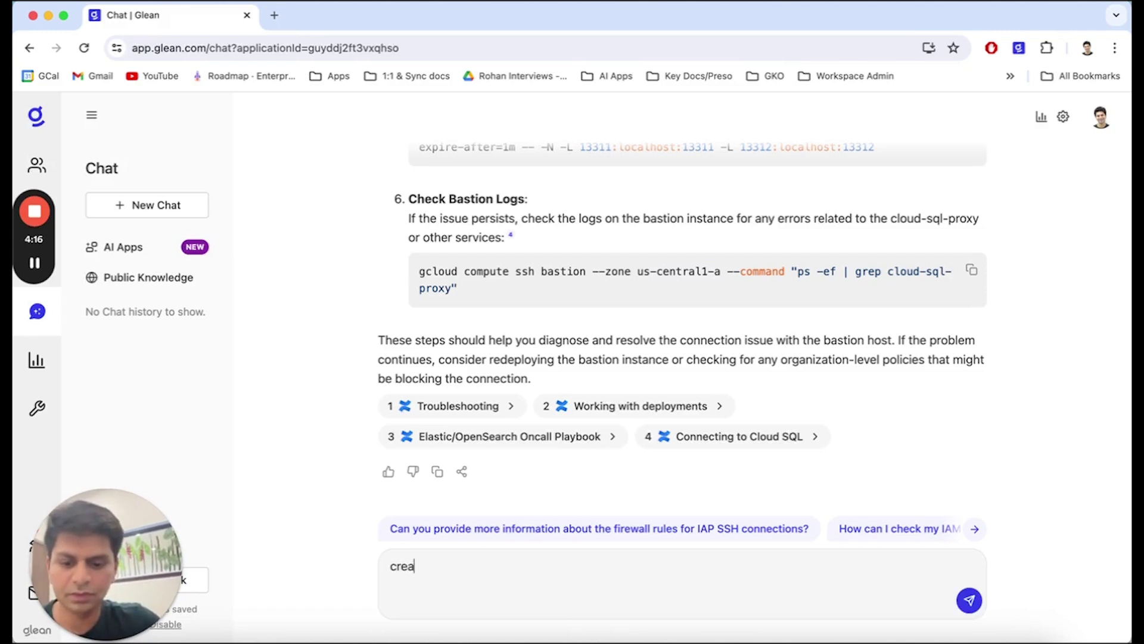
text(teticket)
key(Tab)
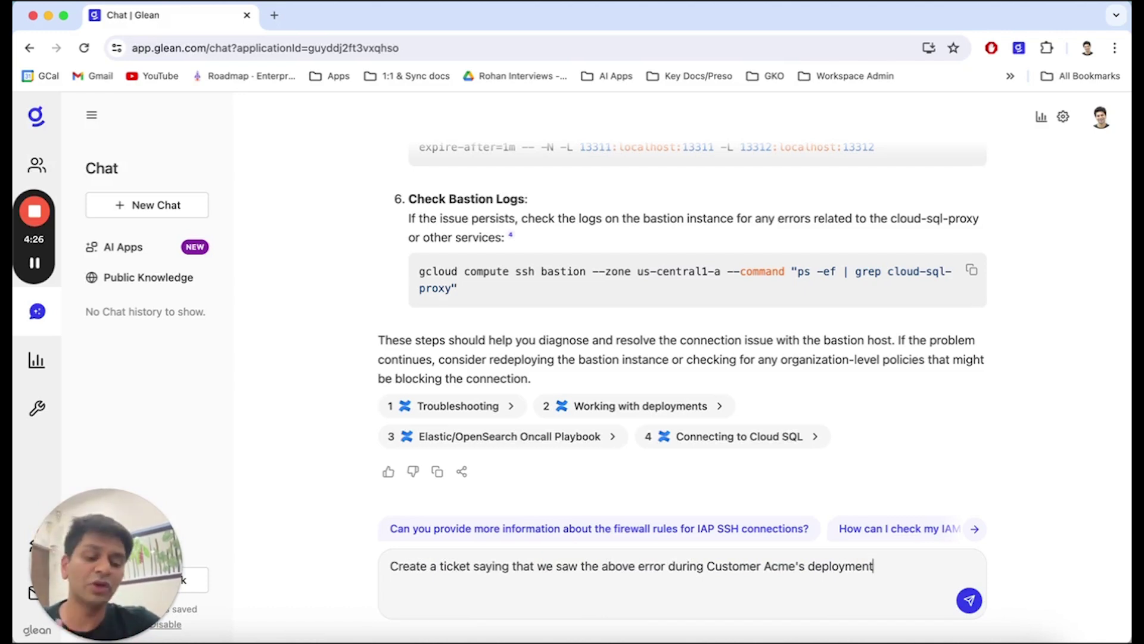
key(Return)
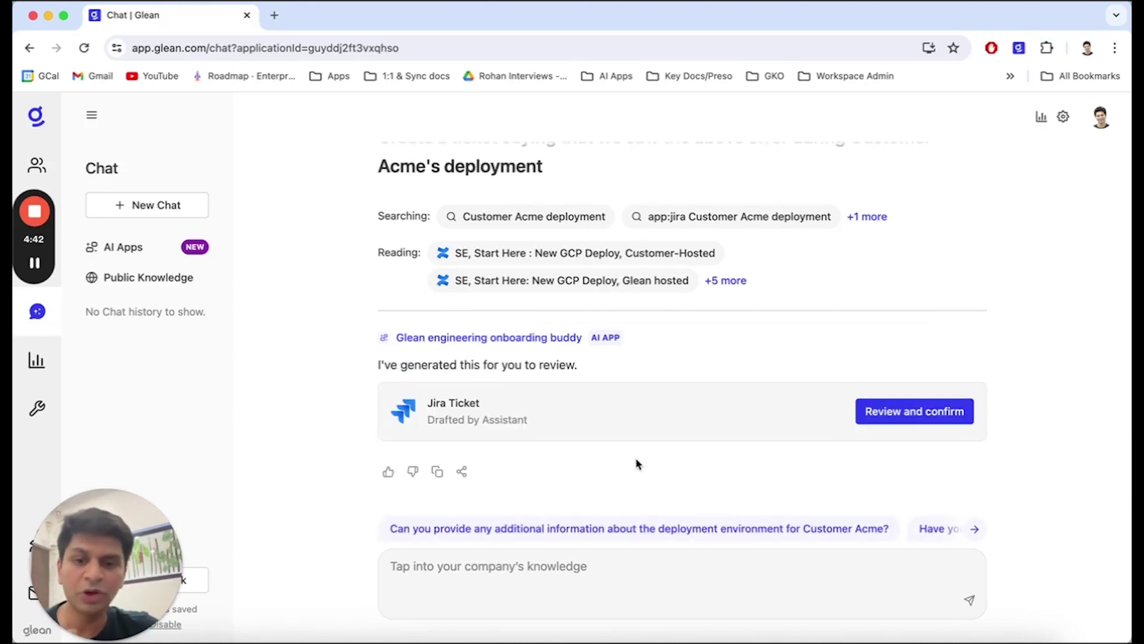
click(898, 413)
scroll(641, 379, down, 3)
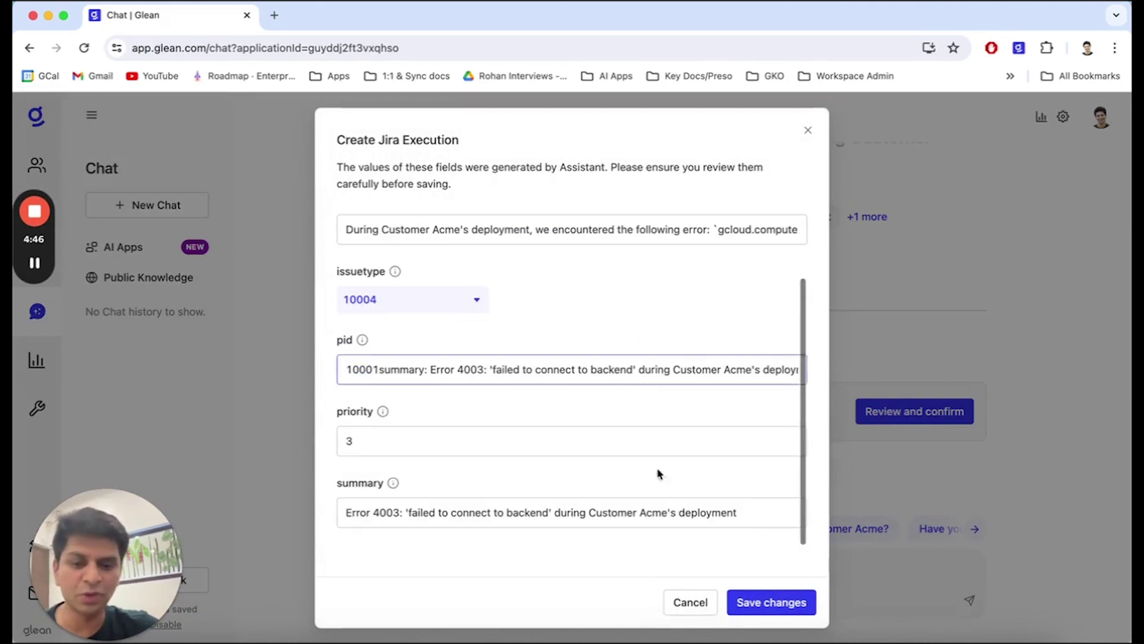
click(691, 603)
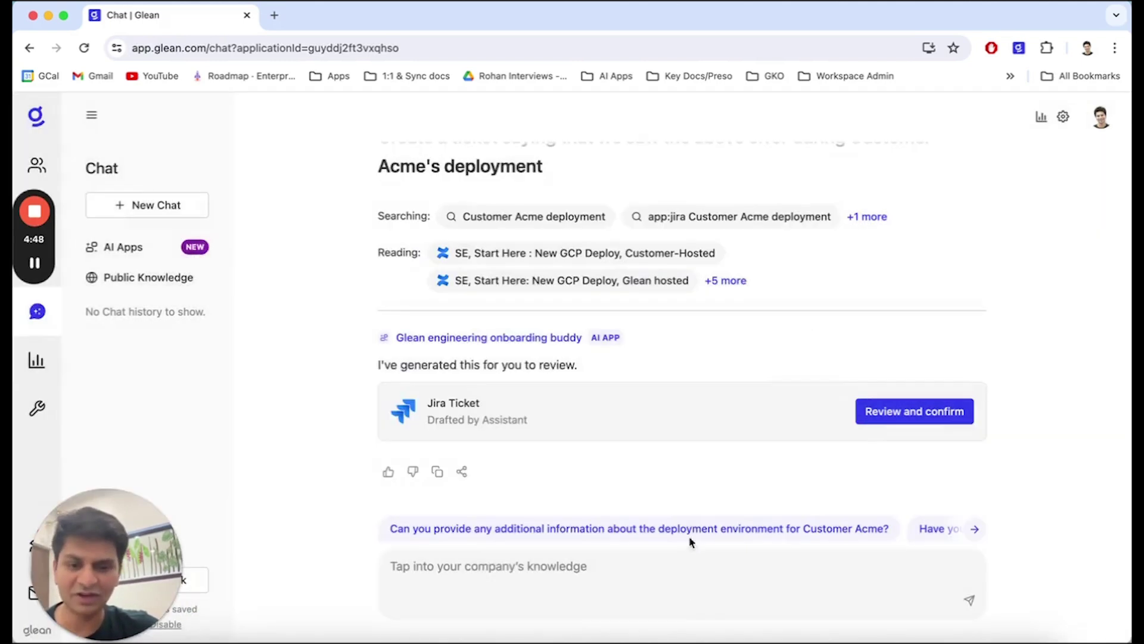